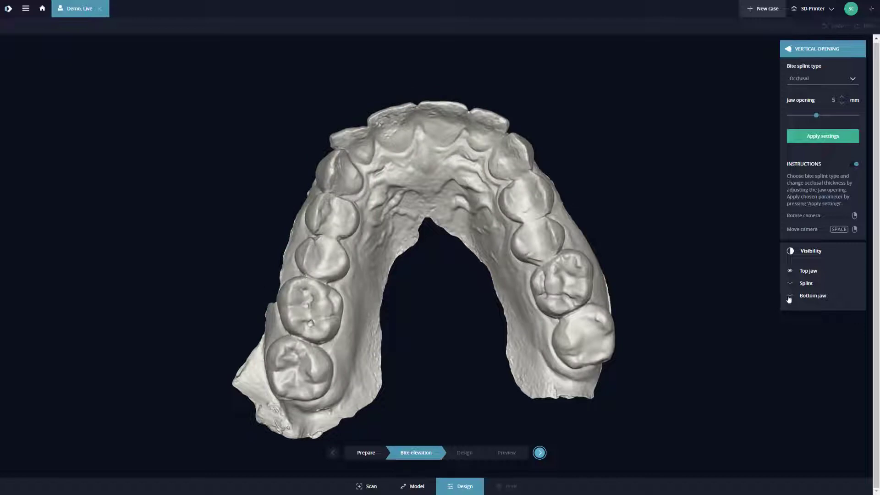
# Step: Show the bottom jaw and the splint with the top jaw, and view the bite from the side and front
pyautogui.click(789, 296)
pyautogui.moveTo(488, 103); pyautogui.dragTo(475, 207)
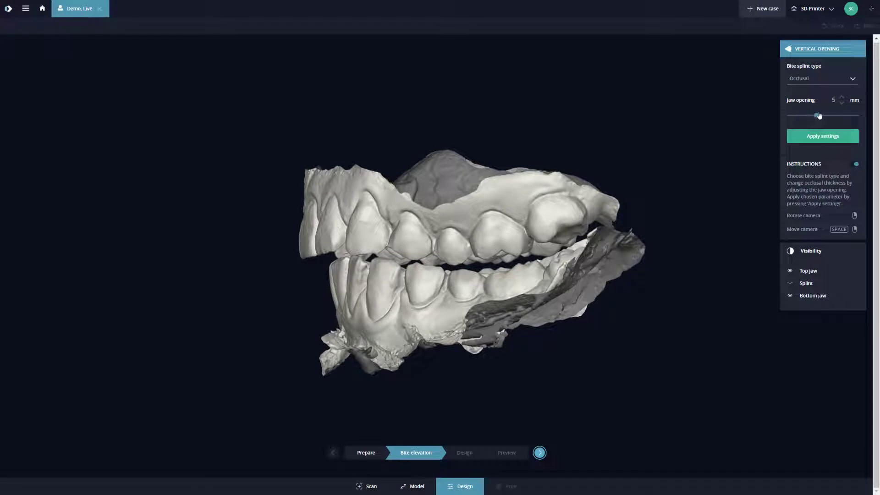
pyautogui.moveTo(574, 185); pyautogui.dragTo(589, 193)
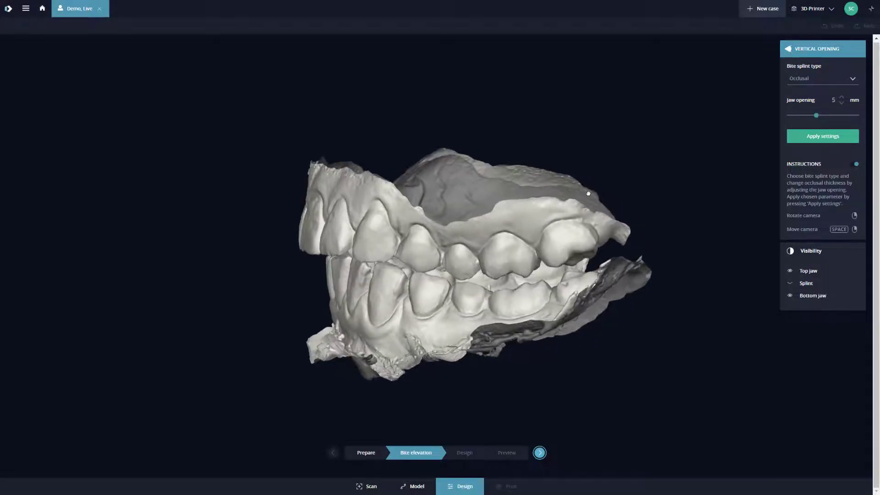
pyautogui.click(790, 284)
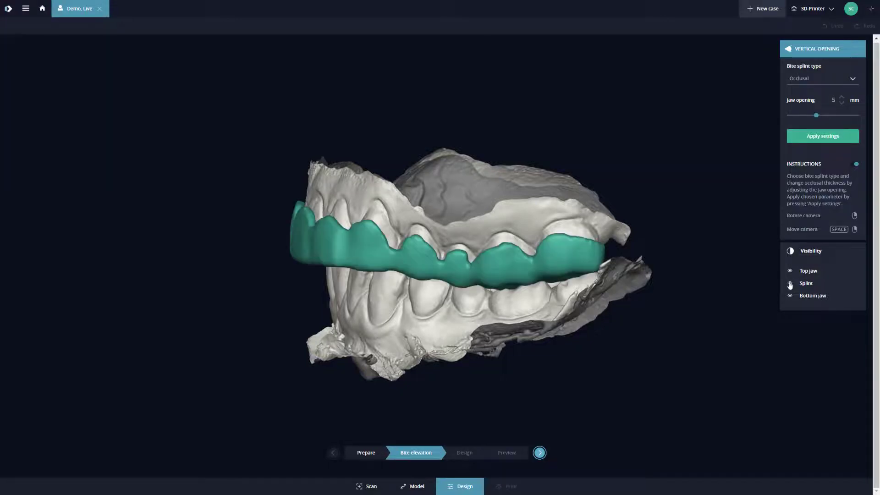
pyautogui.moveTo(688, 265); pyautogui.dragTo(852, 238, button='right')
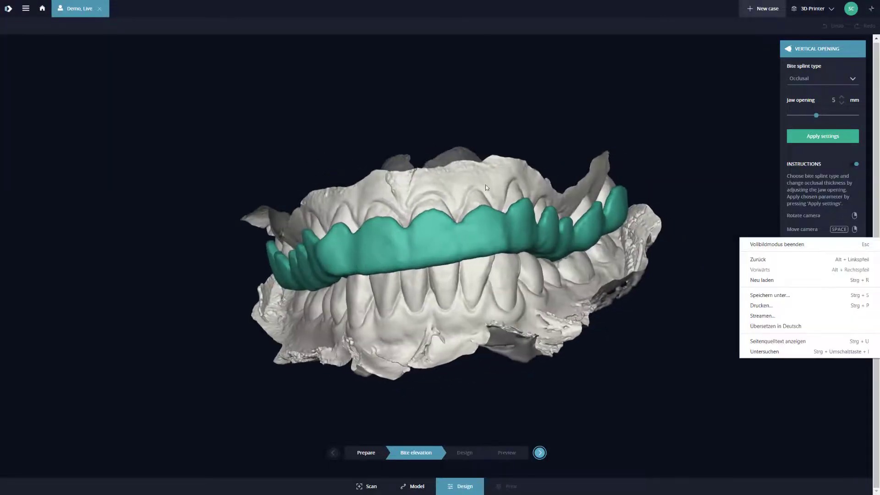
pyautogui.moveTo(485, 185); pyautogui.dragTo(519, 185, button='right')
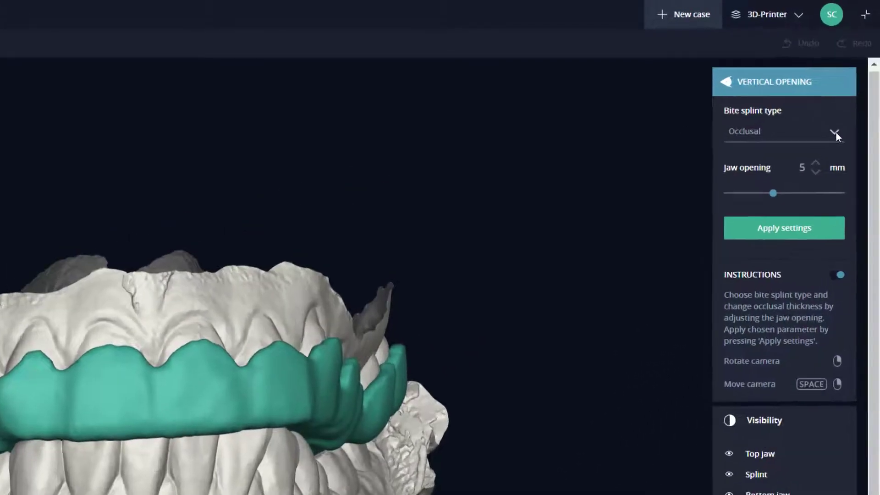
# Step: Try the General bite splint type and inspect the regenerated splint on the top jaw with the bottom jaw hidden
pyautogui.click(851, 78)
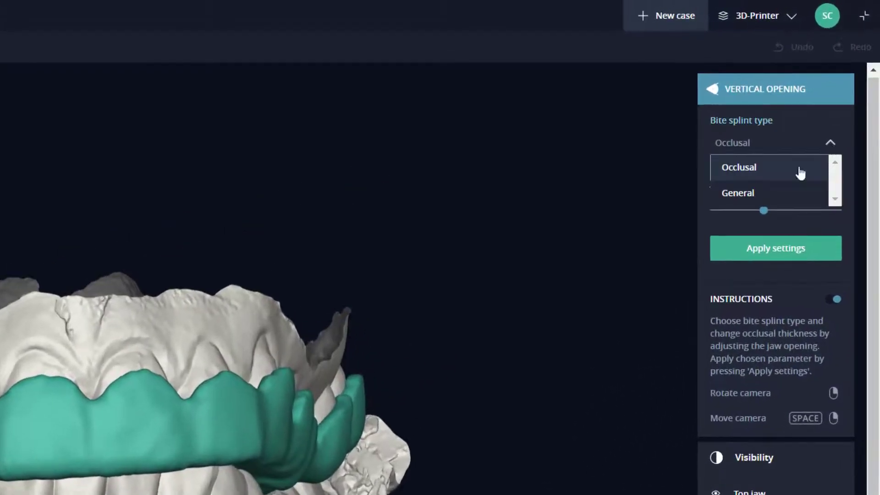
pyautogui.click(737, 194)
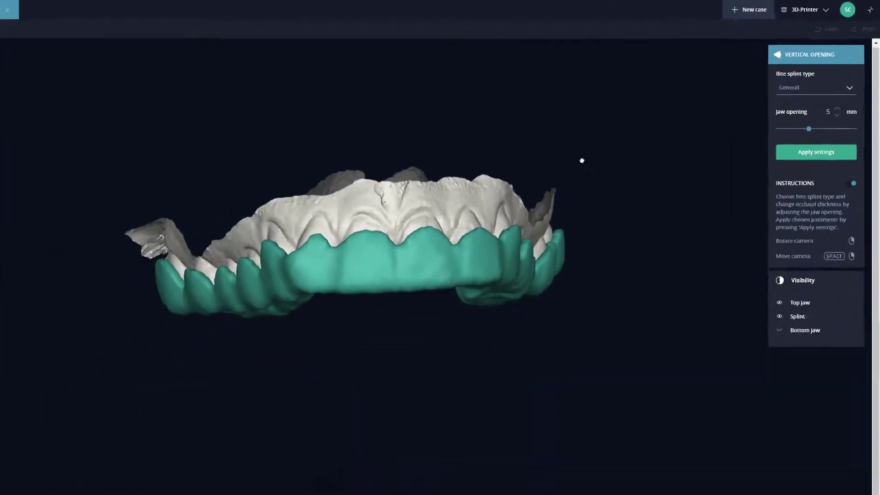
pyautogui.moveTo(582, 161); pyautogui.dragTo(547, 148)
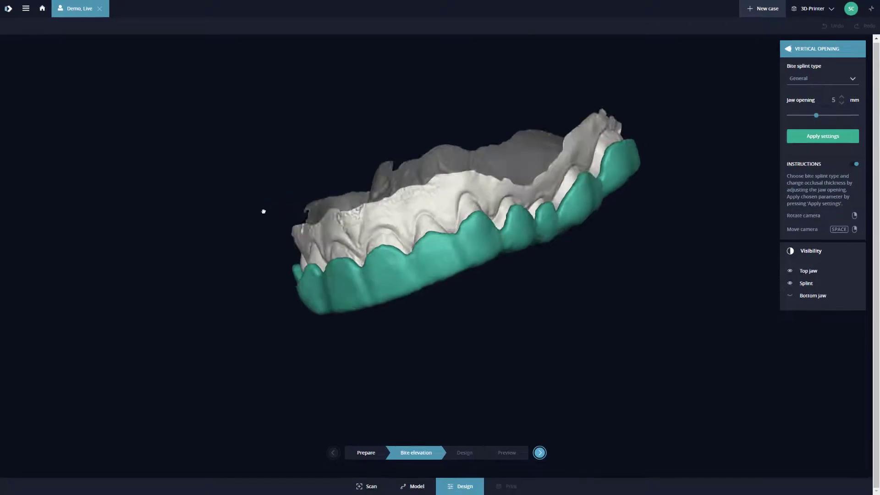
pyautogui.moveTo(263, 212); pyautogui.dragTo(239, 156, button='right')
pyautogui.click(805, 140)
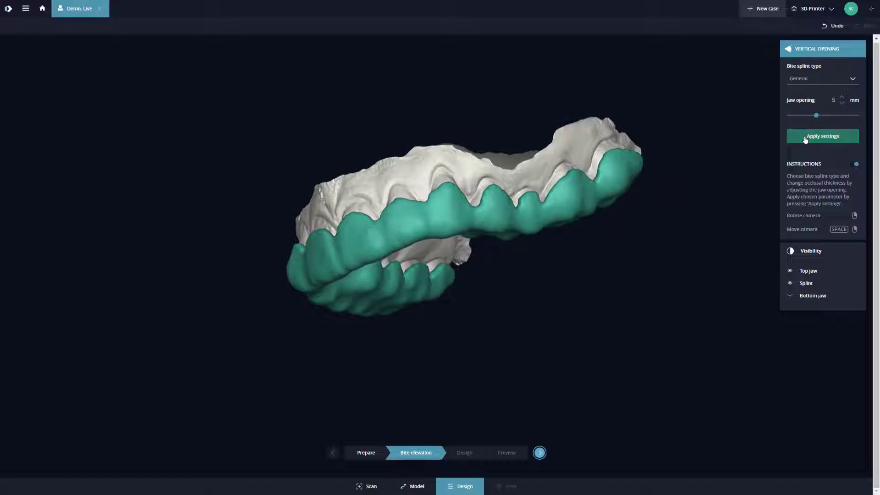
pyautogui.moveTo(432, 211); pyautogui.dragTo(431, 228, button='right')
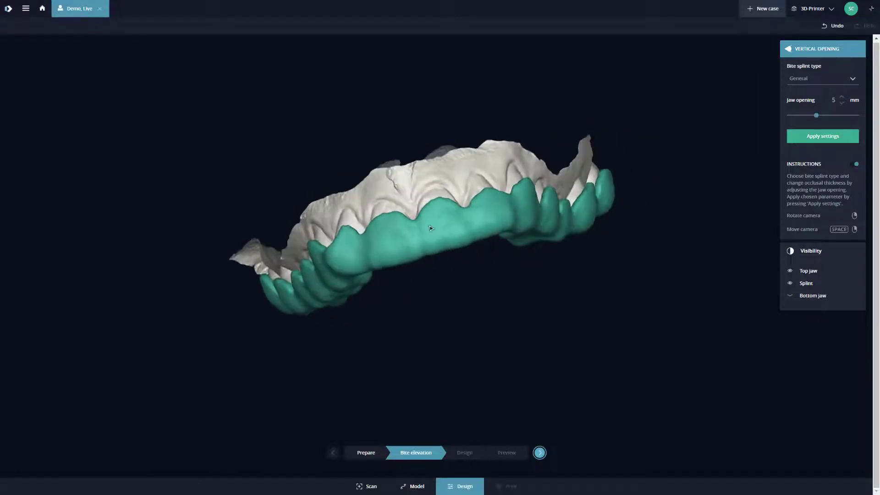
pyautogui.moveTo(350, 216); pyautogui.dragTo(385, 115, button='right')
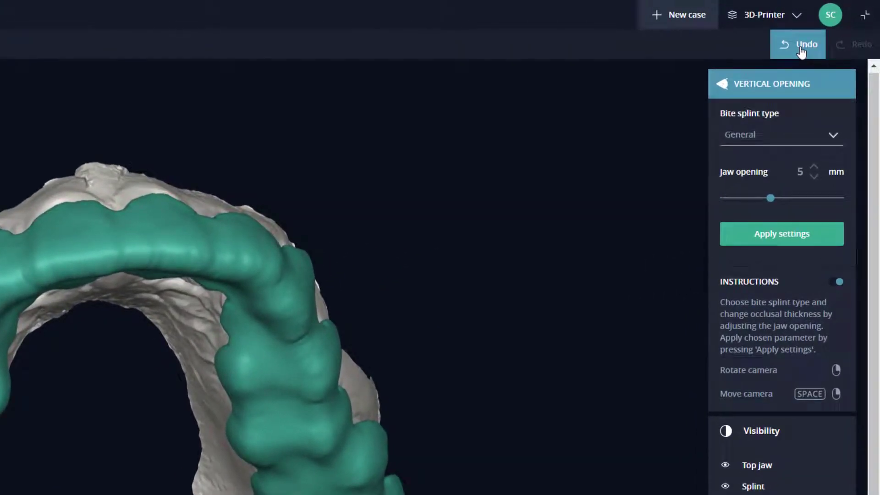
# Step: Set the bite splint type to Occlusal and apply the settings
pyautogui.click(833, 135)
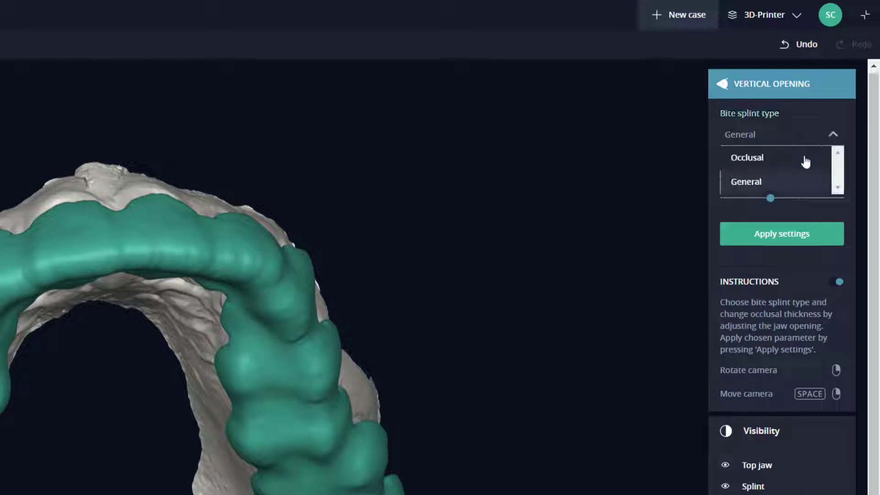
pyautogui.click(760, 164)
pyautogui.click(775, 230)
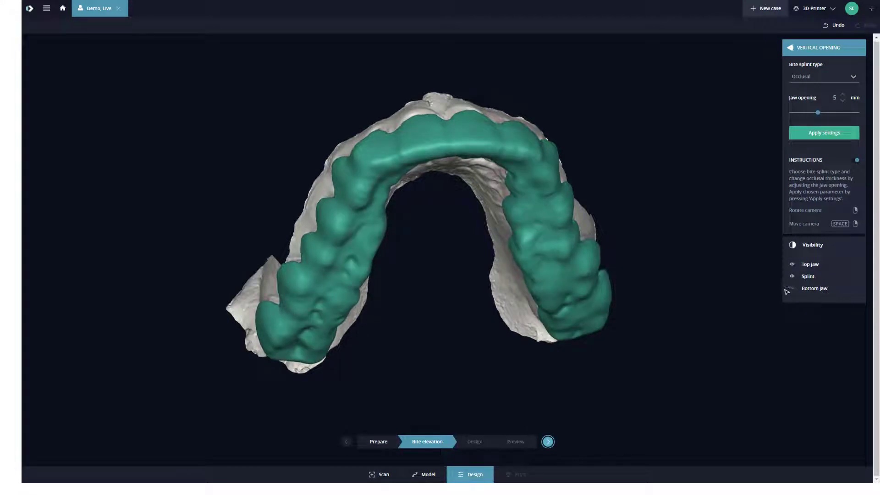
# Step: Show the bottom jaw and examine the jaw opening and splint from below, the front and the sides
pyautogui.click(792, 288)
pyautogui.moveTo(458, 276); pyautogui.dragTo(563, 317)
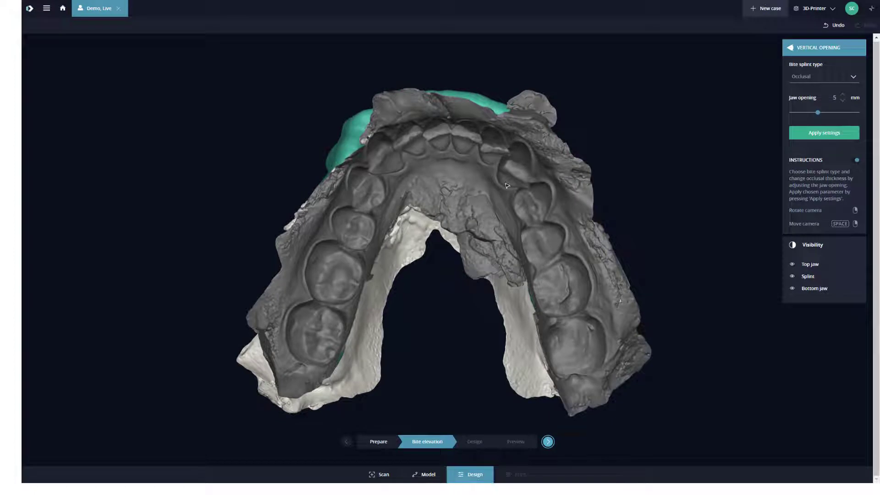
pyautogui.moveTo(354, 257); pyautogui.dragTo(364, 260)
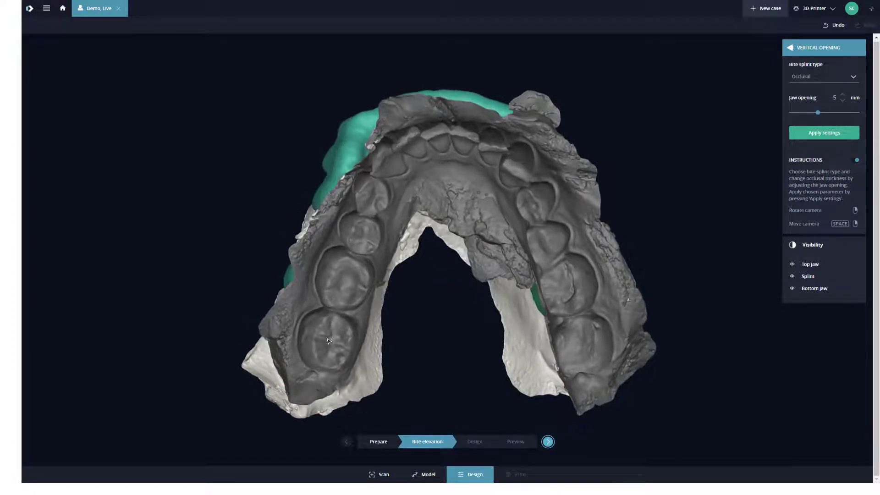
pyautogui.moveTo(427, 181); pyautogui.dragTo(371, 315)
pyautogui.moveTo(371, 315); pyautogui.dragTo(381, 366, button='right')
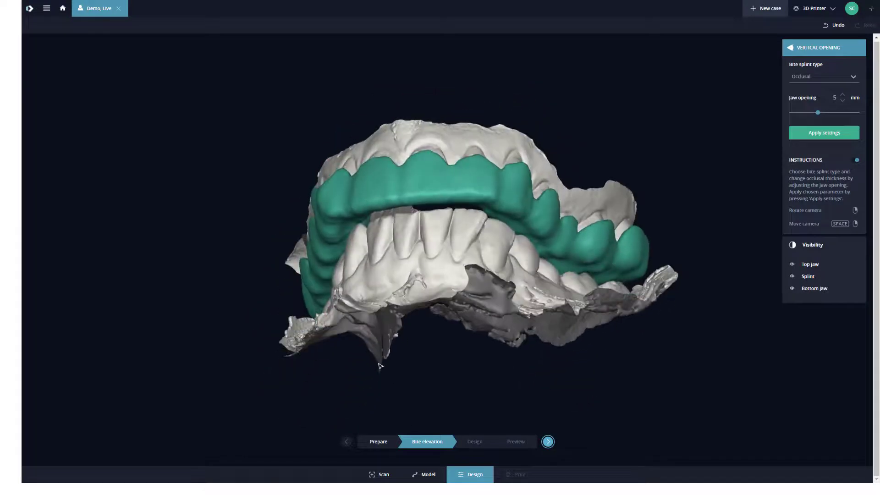
pyautogui.moveTo(397, 254); pyautogui.dragTo(457, 301, button='right')
pyautogui.moveTo(340, 210); pyautogui.dragTo(411, 252, button='right')
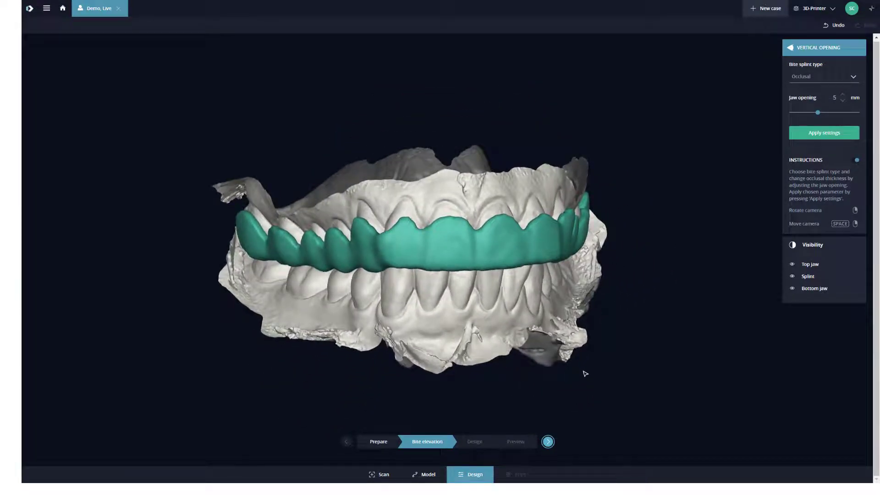
# Step: Advance to the Design stage and hide the bottom jaw to expose the antagonist distances on the splint's occlusal surface
pyautogui.click(552, 444)
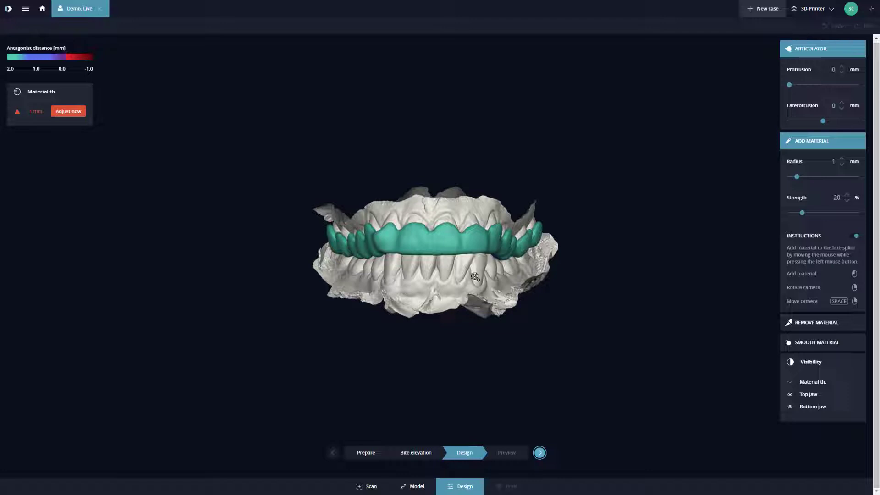
pyautogui.click(790, 407)
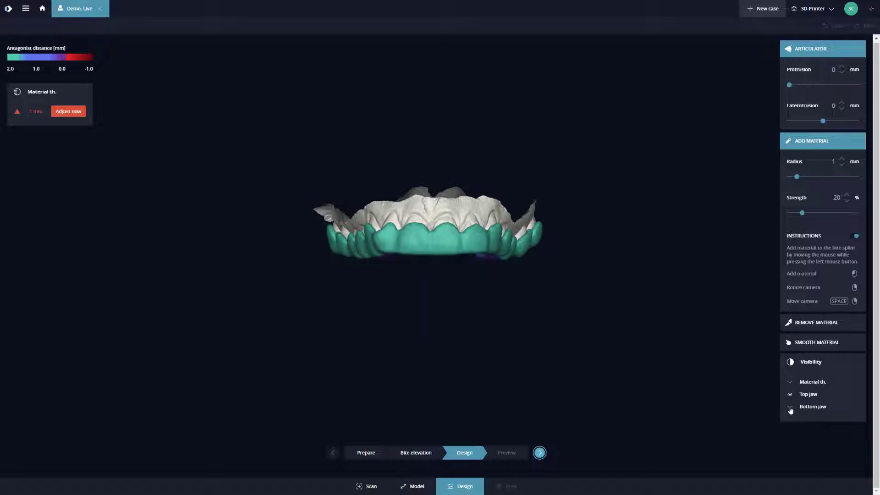
pyautogui.moveTo(433, 211); pyautogui.dragTo(442, 85, button='right')
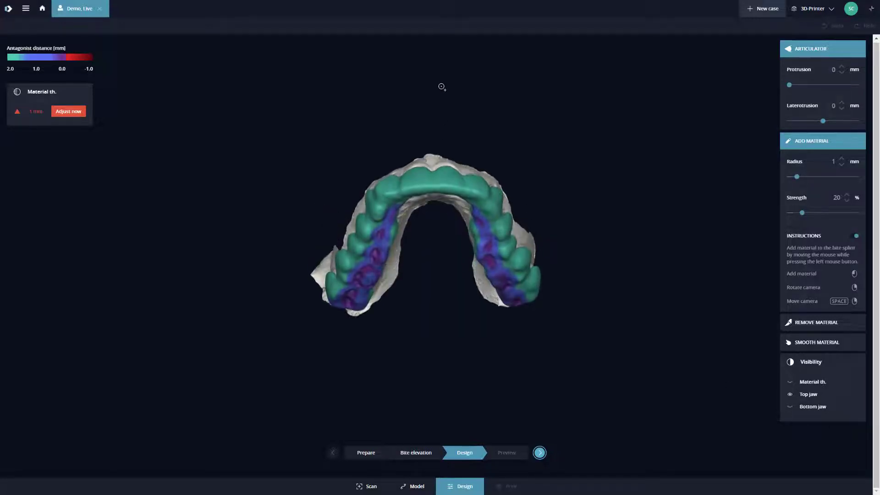
pyautogui.moveTo(428, 240); pyautogui.dragTo(431, 150, button='right')
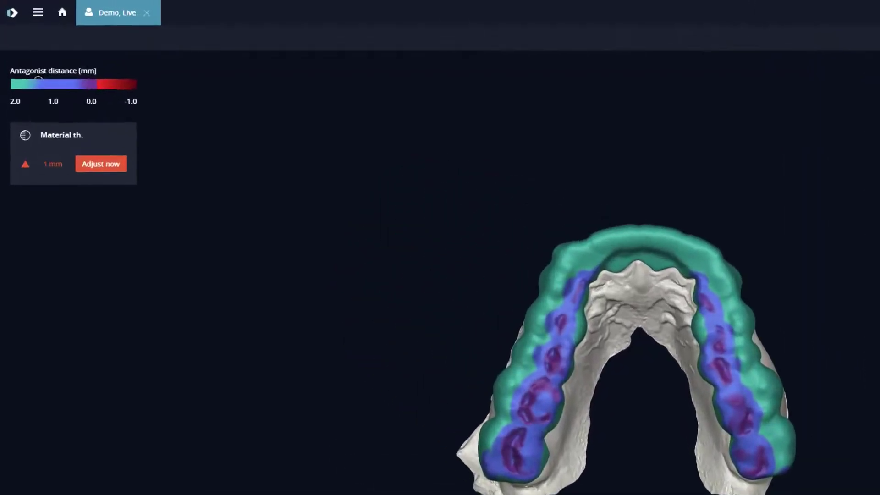
# Step: Display the material thickness map on the splint and examine the thin areas alongside the antagonist distances
pyautogui.click(102, 95)
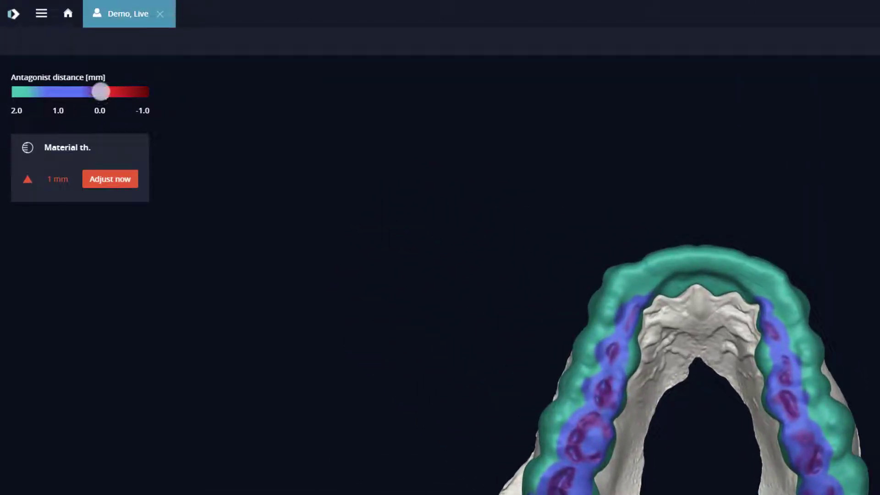
pyautogui.moveTo(101, 92); pyautogui.dragTo(73, 91)
pyautogui.click(108, 179)
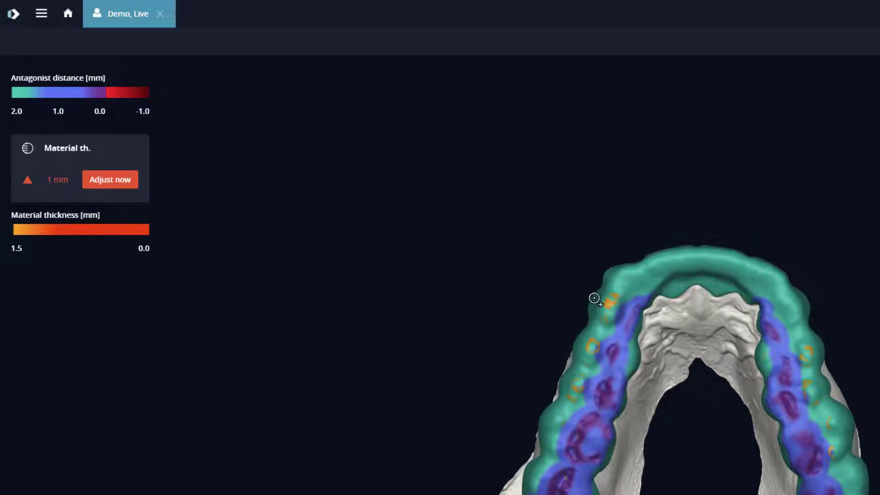
pyautogui.scroll(3, 594, 298)
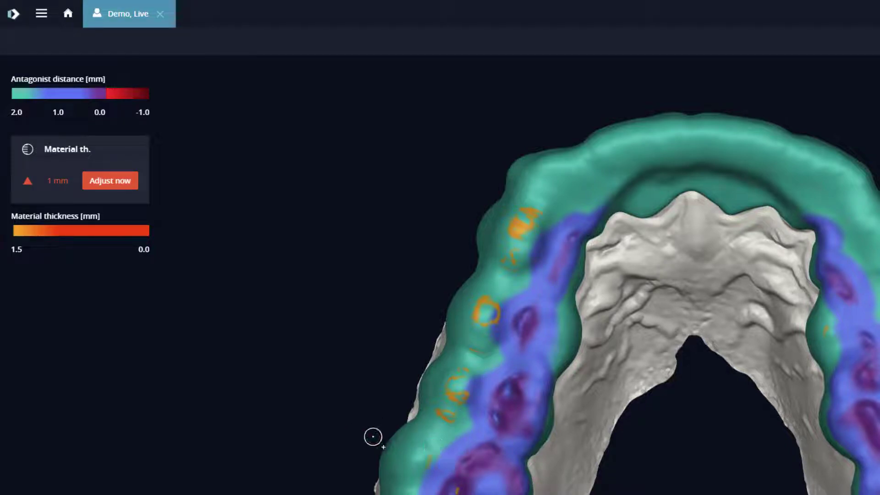
pyautogui.moveTo(762, 160); pyautogui.dragTo(709, 260, button='right')
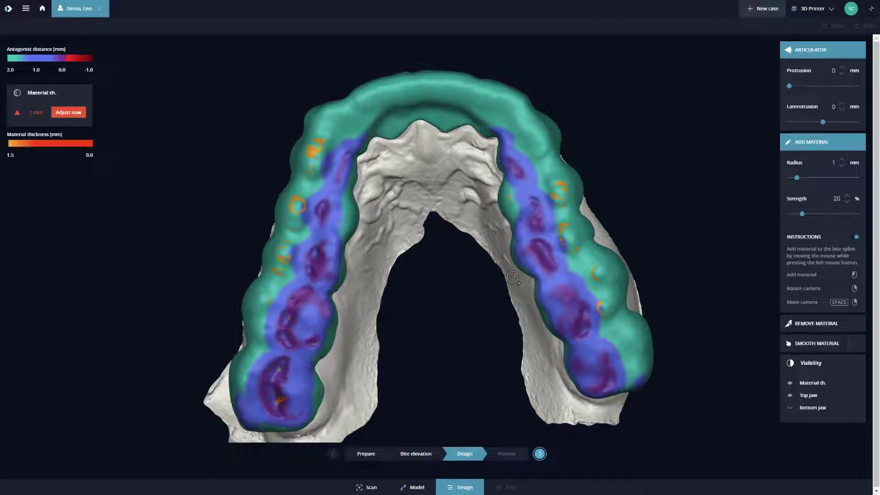
# Step: Hide the material thickness map and examine the occlusal contacts on the splint
pyautogui.click(789, 384)
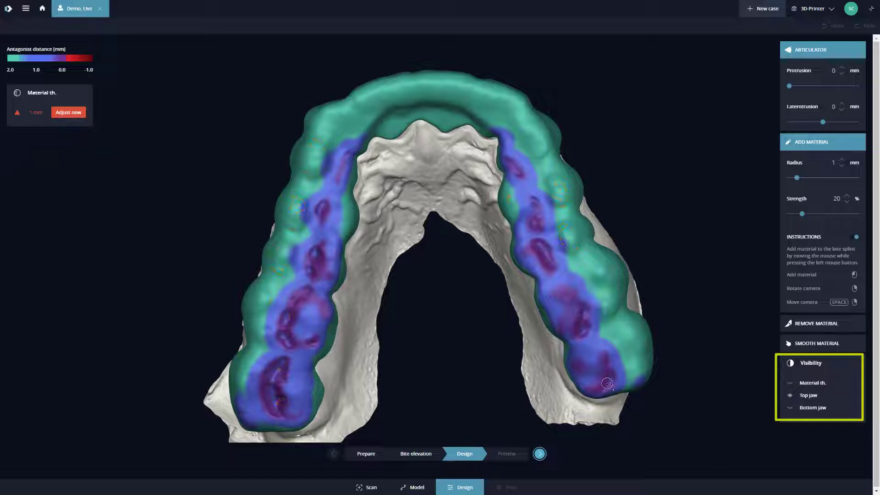
pyautogui.moveTo(385, 324); pyautogui.dragTo(397, 304, button='right')
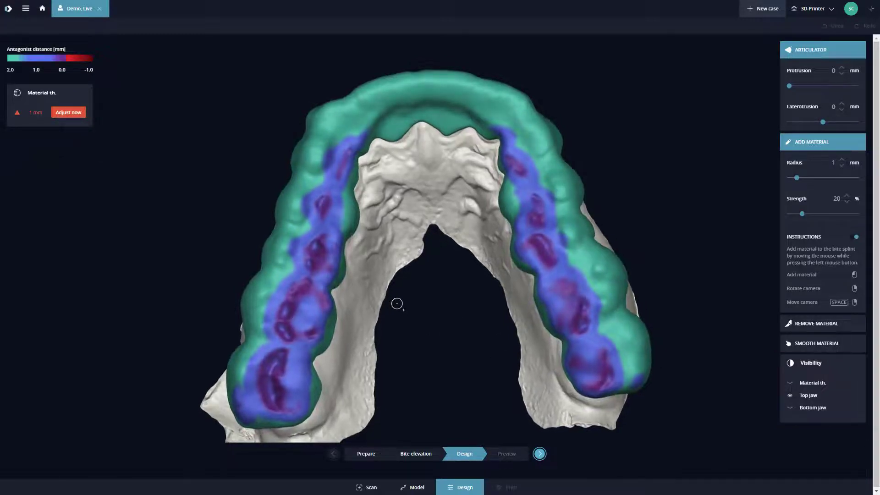
pyautogui.moveTo(749, 298); pyautogui.dragTo(750, 315, button='right')
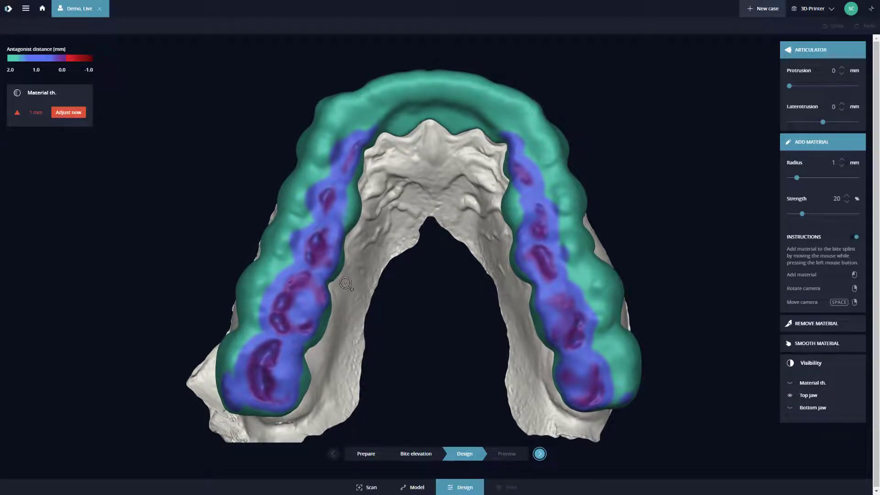
# Step: Check the splint's contacts with the articulator at 5 mm protrusion and -1 mm laterotrusion, returning each to 0 mm
pyautogui.scroll(-5, 413, 269)
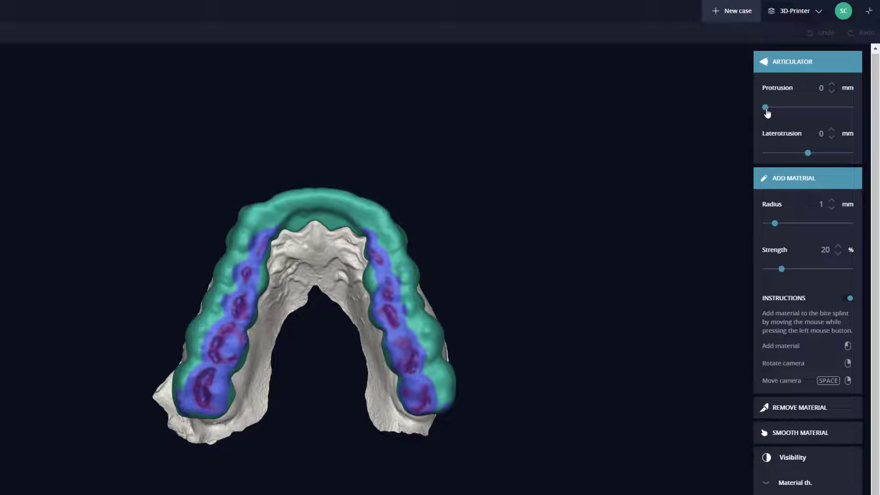
pyautogui.moveTo(768, 113); pyautogui.dragTo(847, 107)
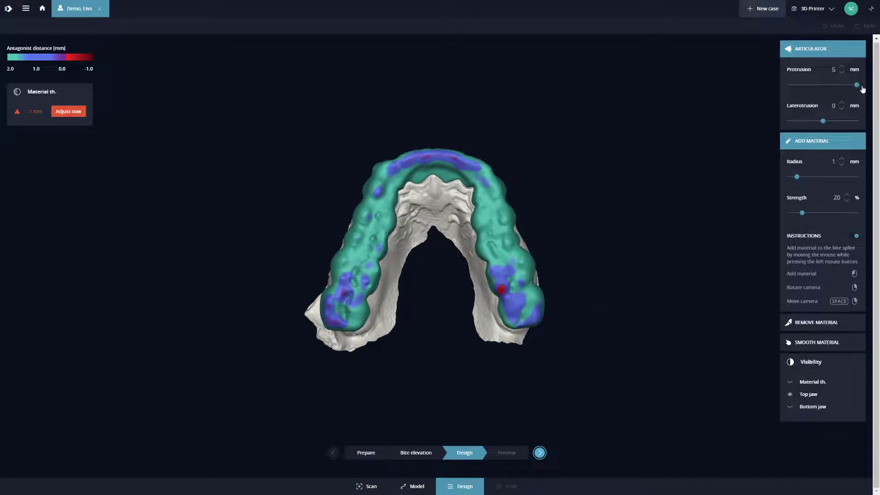
pyautogui.moveTo(844, 93); pyautogui.dragTo(787, 96)
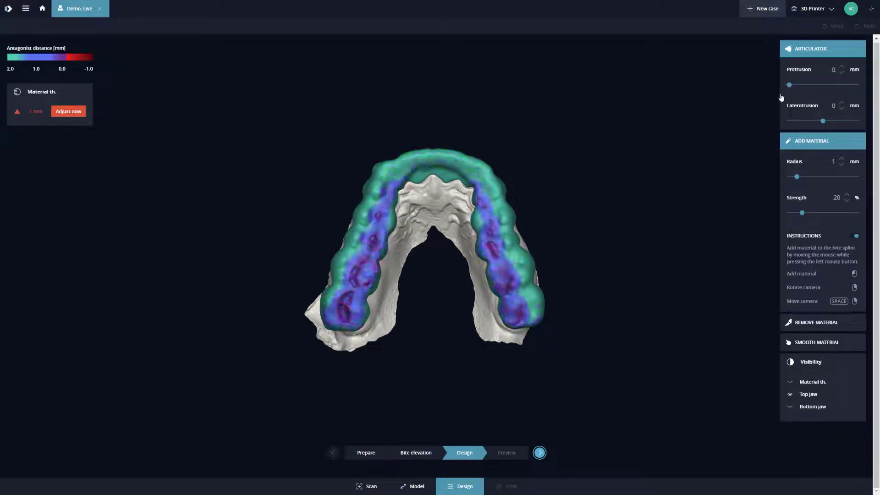
pyautogui.moveTo(824, 122); pyautogui.dragTo(817, 122)
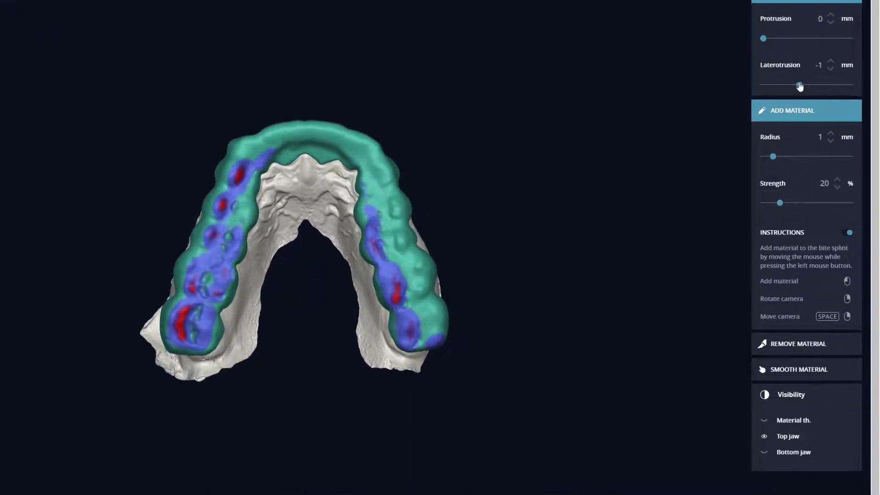
pyautogui.moveTo(799, 86)
pyautogui.mouseDown()
pyautogui.moveTo(762, 84)
pyautogui.moveTo(857, 99)
pyautogui.moveTo(809, 98)
pyautogui.mouseUp()
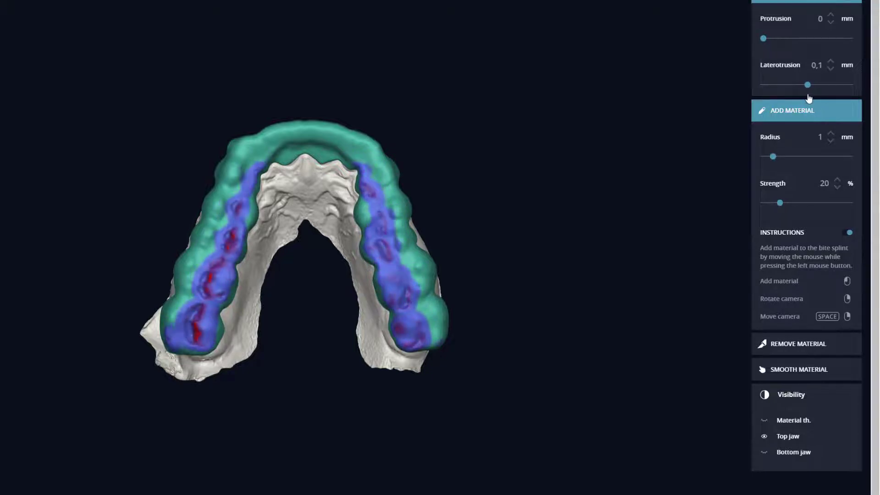
pyautogui.click(831, 67)
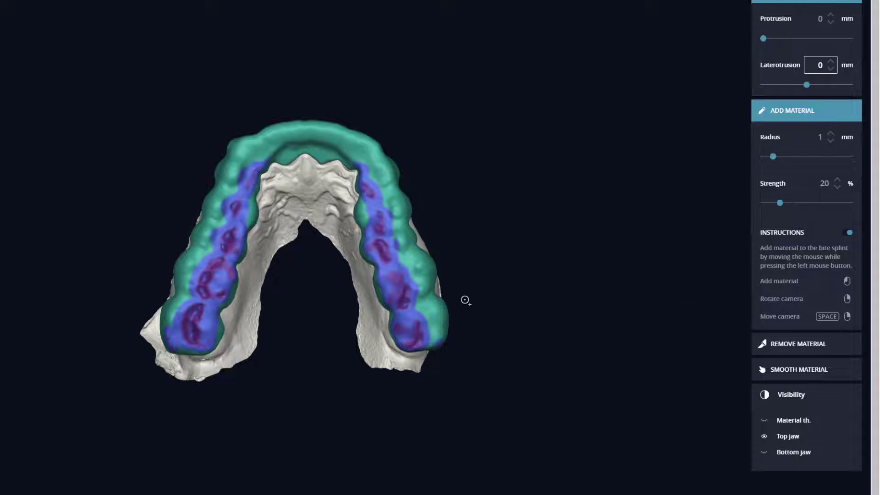
pyautogui.scroll(4, 461, 296)
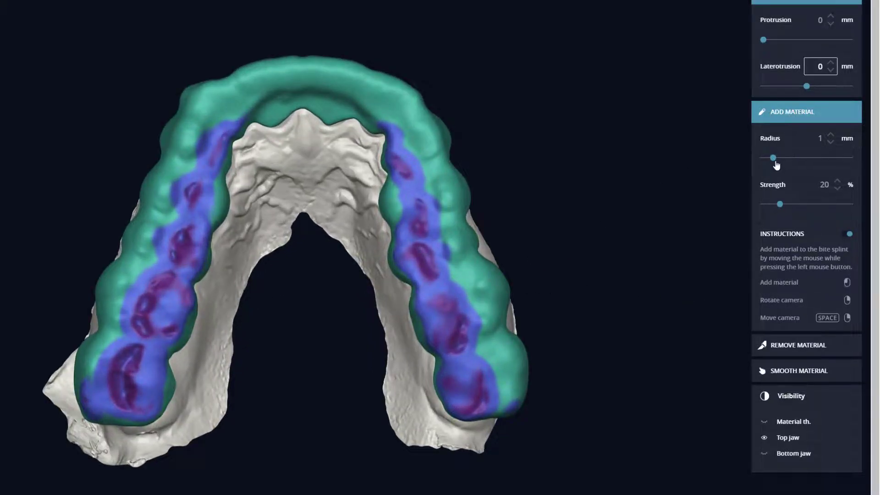
# Step: Add material to the splint's occlusal surface at one first molar with a 5 mm radius and 100 % strength
pyautogui.moveTo(775, 162); pyautogui.dragTo(864, 167)
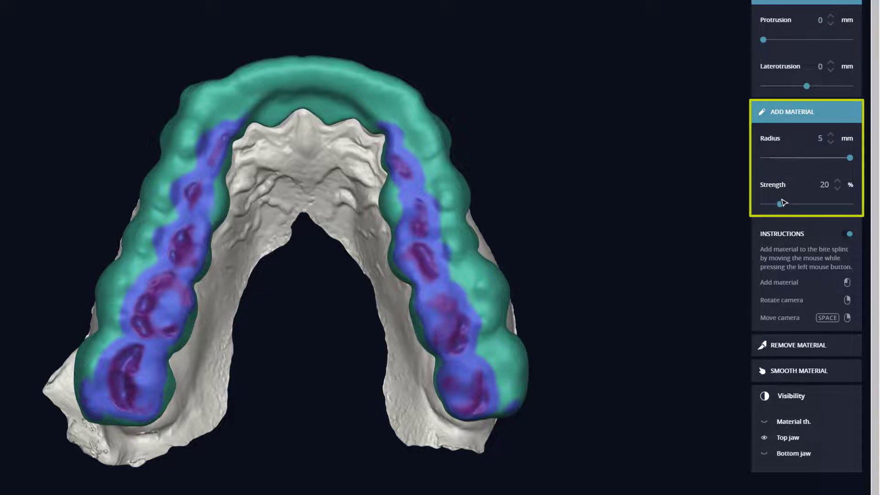
pyautogui.moveTo(780, 207); pyautogui.dragTo(788, 208)
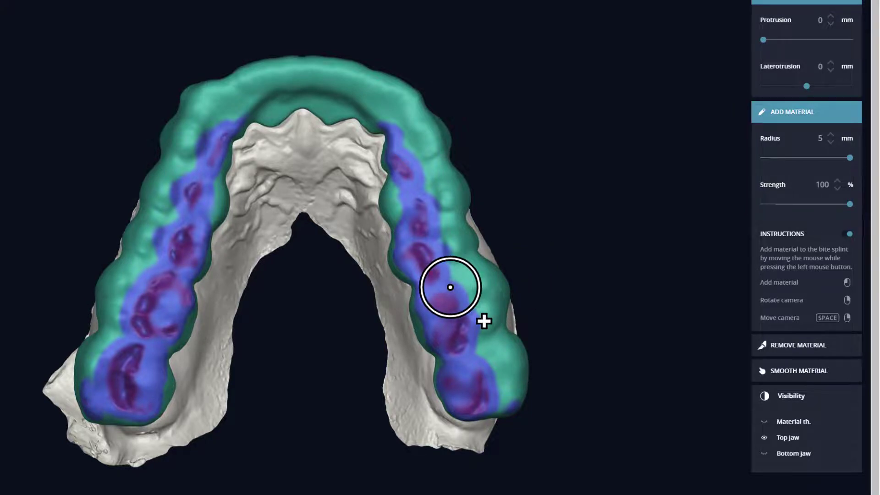
pyautogui.moveTo(450, 287); pyautogui.dragTo(462, 302)
pyautogui.moveTo(516, 386)
pyautogui.mouseDown(button='right')
pyautogui.moveTo(362, 365)
pyautogui.moveTo(153, 305)
pyautogui.mouseUp(button='right')
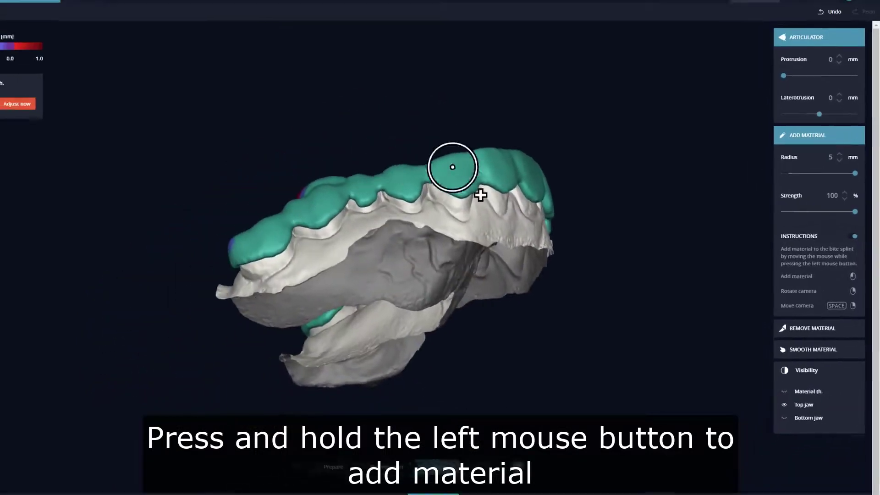
pyautogui.moveTo(661, 187); pyautogui.dragTo(670, 230, button='right')
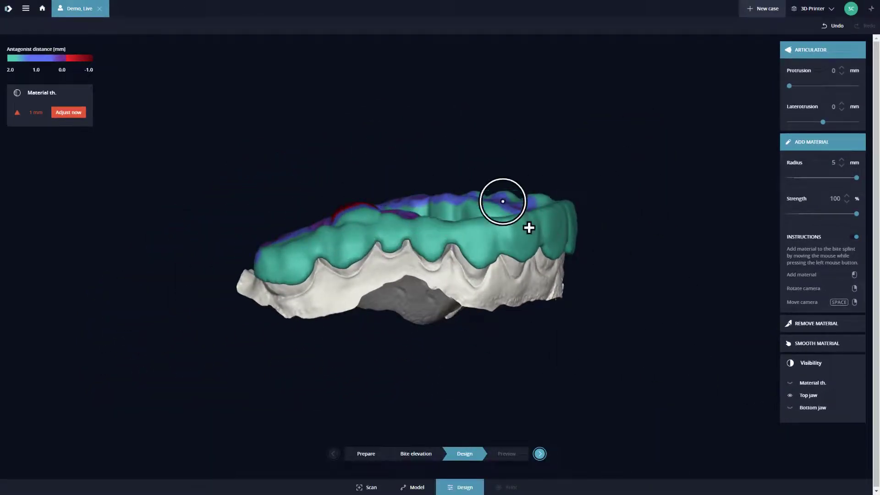
pyautogui.moveTo(528, 228)
pyautogui.mouseDown(button='right')
pyautogui.moveTo(486, 327)
pyautogui.moveTo(507, 405)
pyautogui.moveTo(434, 353)
pyautogui.mouseUp(button='right')
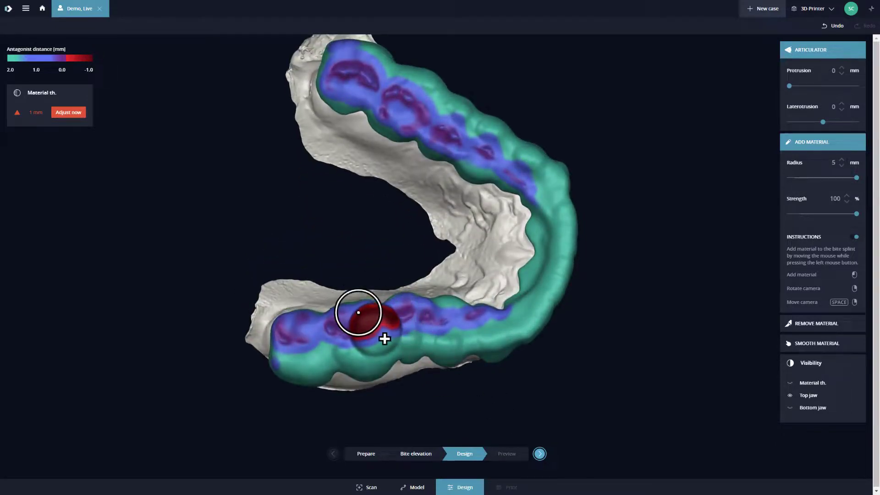
pyautogui.moveTo(385, 342)
pyautogui.mouseDown(button='right')
pyautogui.moveTo(449, 366)
pyautogui.moveTo(617, 338)
pyautogui.moveTo(518, 112)
pyautogui.moveTo(377, 184)
pyautogui.moveTo(334, 259)
pyautogui.moveTo(383, 281)
pyautogui.mouseUp(button='right')
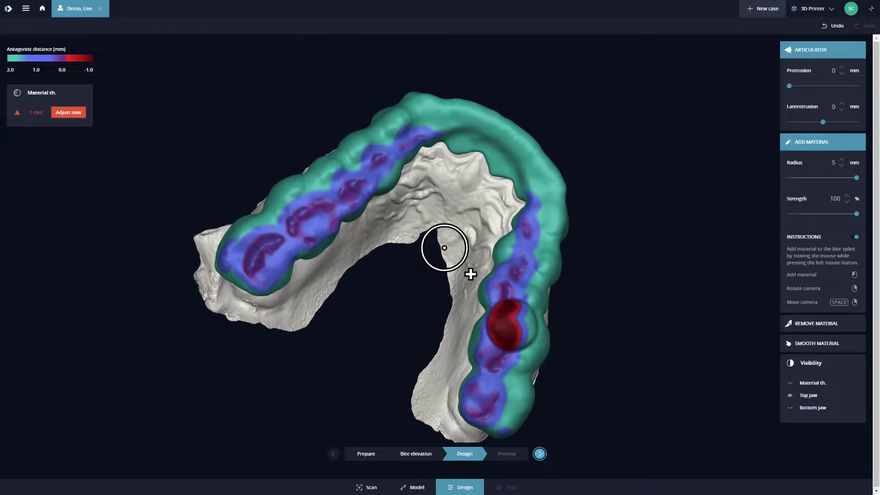
# Step: Check the added material against the bottom jaw, leave that jaw hidden, and undo the addition
pyautogui.click(794, 409)
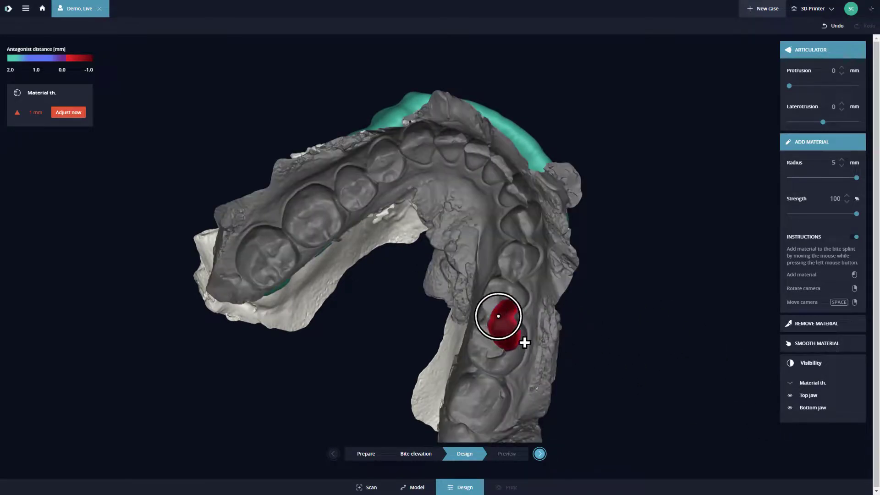
pyautogui.click(789, 409)
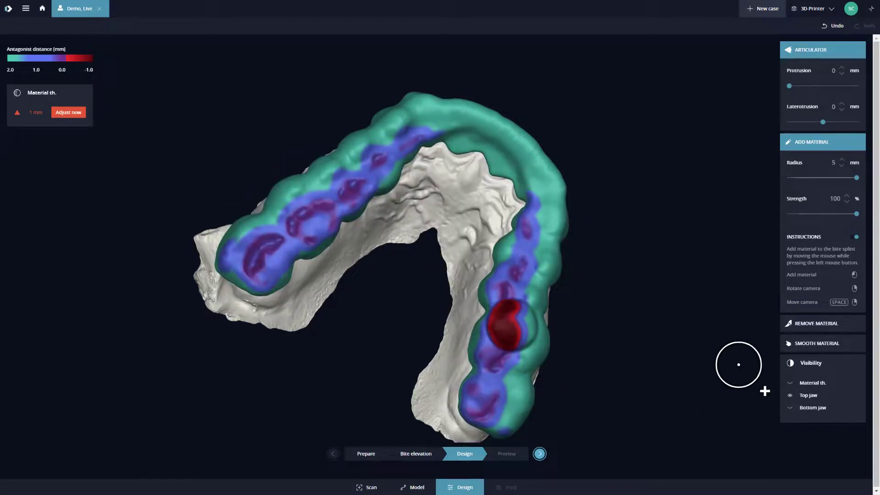
pyautogui.moveTo(676, 263); pyautogui.dragTo(654, 251, button='right')
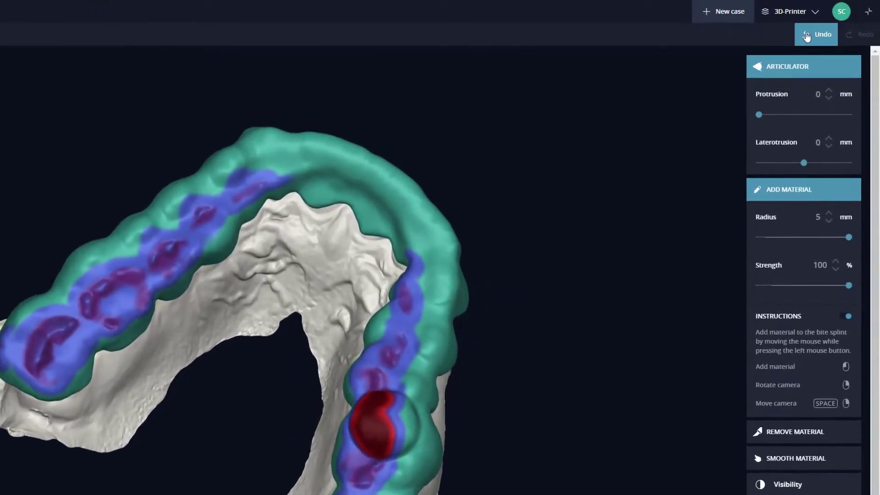
pyautogui.click(807, 37)
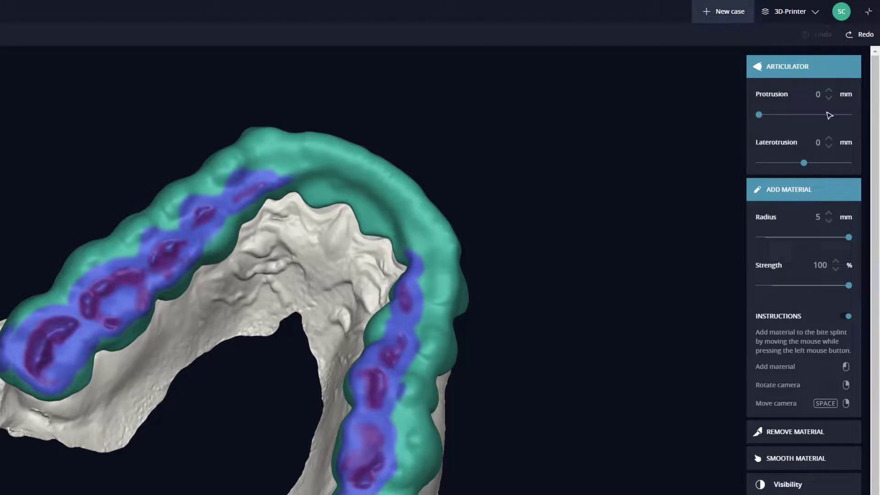
# Step: Remove material from the same molar's occlusal surface with a 5 mm radius and 100 % strength, undoing and redoing the removal
pyautogui.click(781, 432)
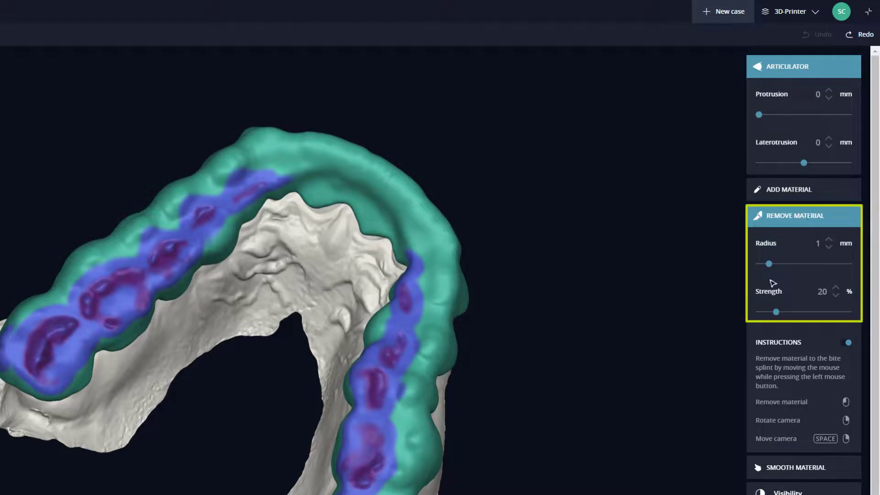
pyautogui.moveTo(769, 270); pyautogui.dragTo(854, 271)
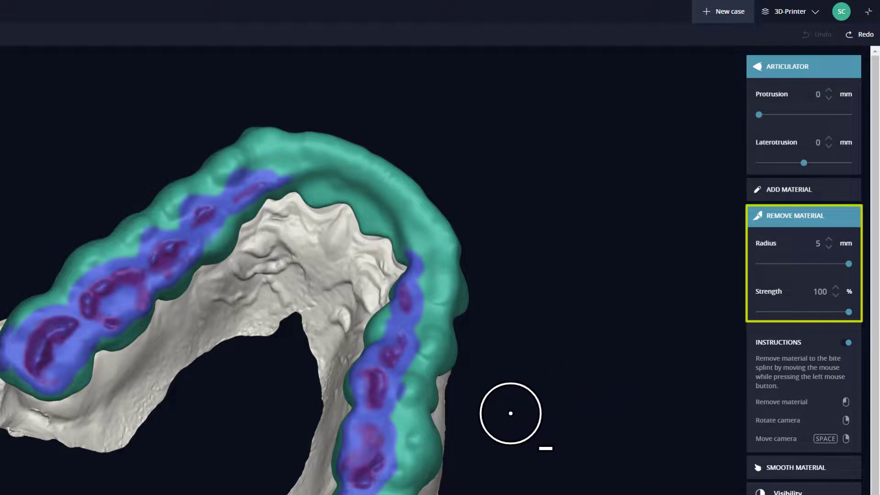
pyautogui.click(379, 424)
pyautogui.moveTo(380, 425); pyautogui.dragTo(380, 426)
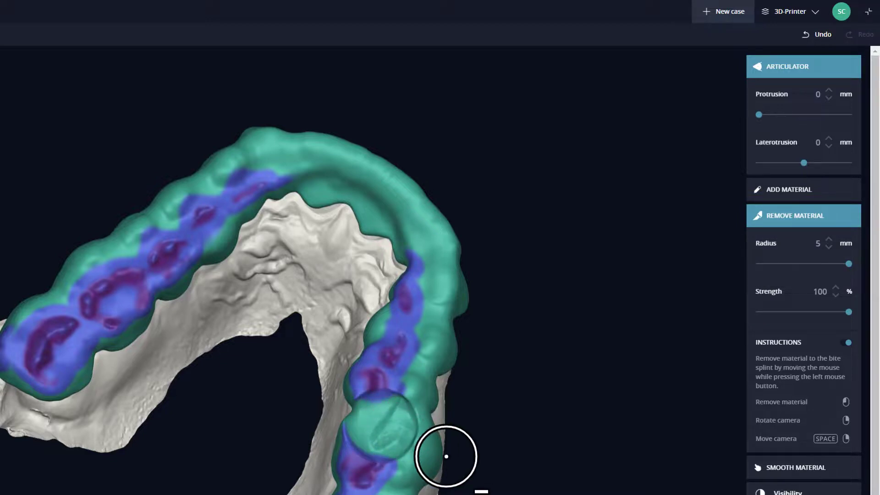
pyautogui.moveTo(446, 456)
pyautogui.mouseDown(button='right')
pyautogui.moveTo(257, 375)
pyautogui.moveTo(150, 348)
pyautogui.moveTo(236, 347)
pyautogui.moveTo(377, 379)
pyautogui.moveTo(531, 385)
pyautogui.moveTo(625, 332)
pyautogui.moveTo(598, 299)
pyautogui.moveTo(518, 395)
pyautogui.moveTo(459, 450)
pyautogui.moveTo(434, 449)
pyautogui.mouseUp(button='right')
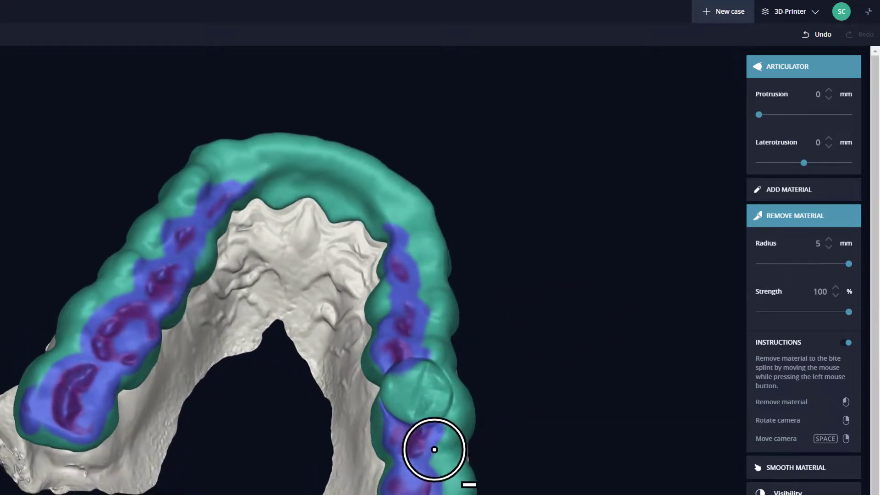
pyautogui.click(828, 37)
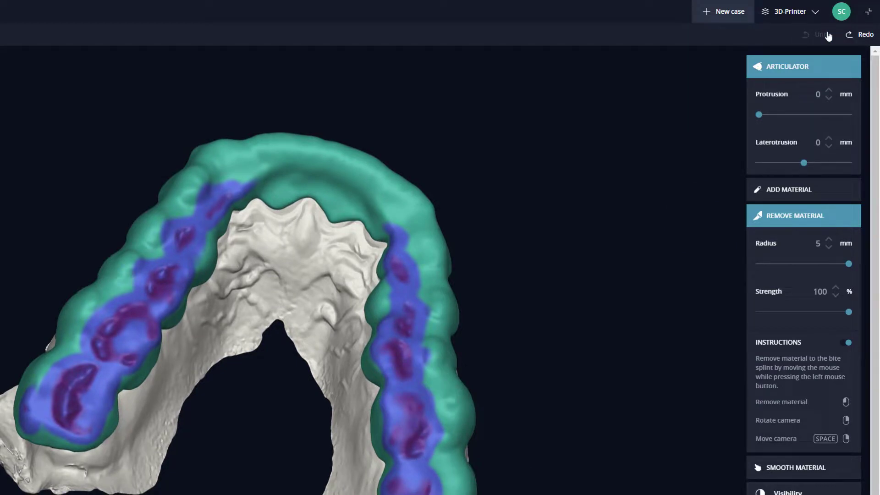
pyautogui.click(854, 42)
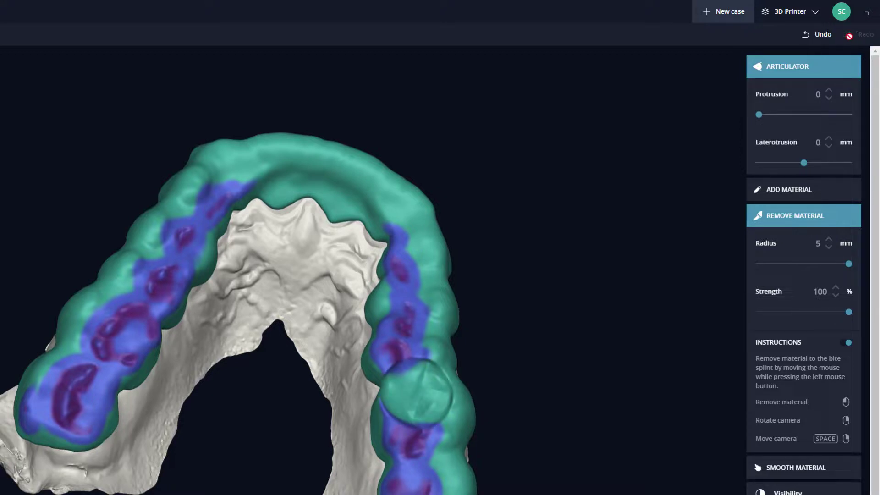
# Step: Smooth the edges of the carved hollow on the molar with a 5 mm radius and 100 % strength
pyautogui.click(787, 467)
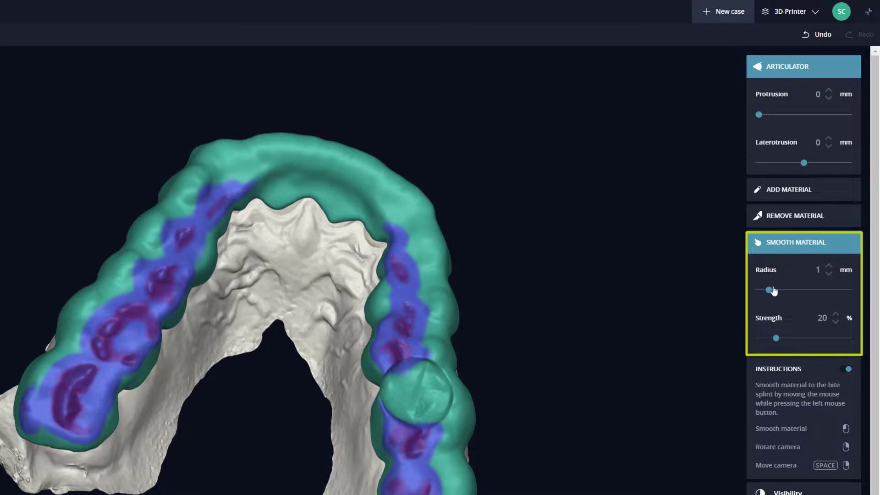
pyautogui.moveTo(771, 294); pyautogui.dragTo(857, 295)
pyautogui.moveTo(775, 339); pyautogui.dragTo(847, 337)
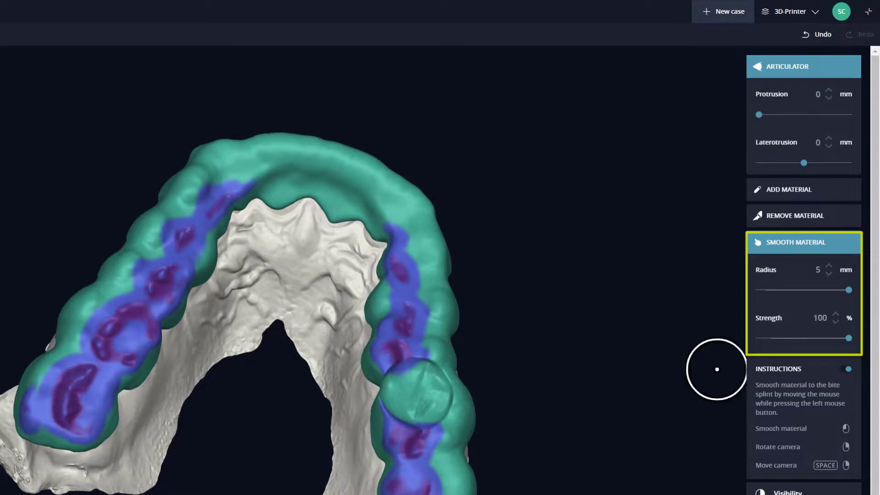
pyautogui.scroll(2, 450, 415)
pyautogui.scroll(1, 453, 419)
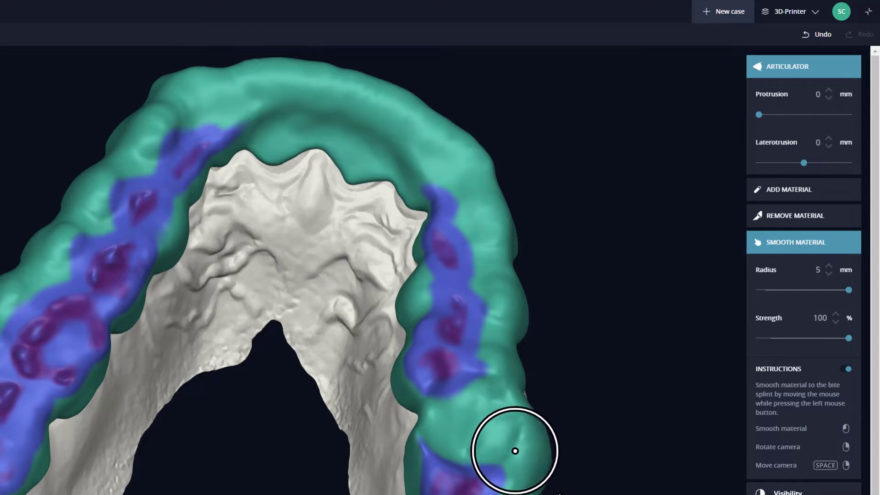
pyautogui.moveTo(439, 458)
pyautogui.mouseDown(button='right')
pyautogui.moveTo(366, 429)
pyautogui.moveTo(144, 416)
pyautogui.mouseUp(button='right')
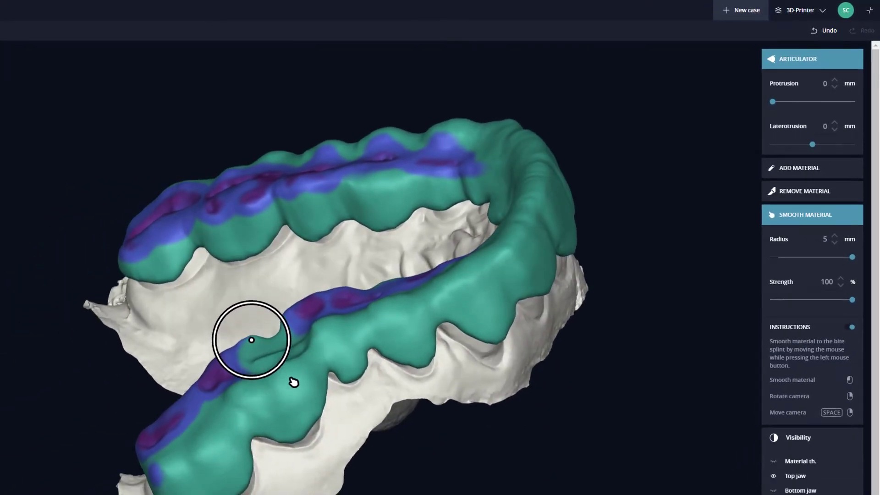
pyautogui.moveTo(294, 382)
pyautogui.mouseDown()
pyautogui.moveTo(307, 397)
pyautogui.moveTo(419, 416)
pyautogui.mouseUp()
pyautogui.moveTo(419, 415); pyautogui.dragTo(446, 428, button='right')
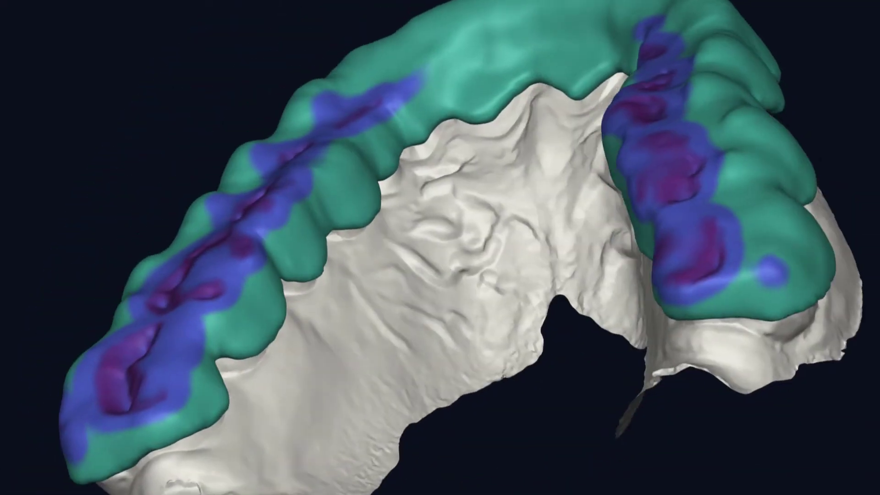
pyautogui.moveTo(879, 187); pyautogui.dragTo(879, 165, button='right')
pyautogui.moveTo(391, 53)
pyautogui.mouseDown(button='right')
pyautogui.moveTo(457, 81)
pyautogui.moveTo(497, 173)
pyautogui.moveTo(451, 253)
pyautogui.mouseUp(button='right')
pyautogui.scroll(-3, 497, 275)
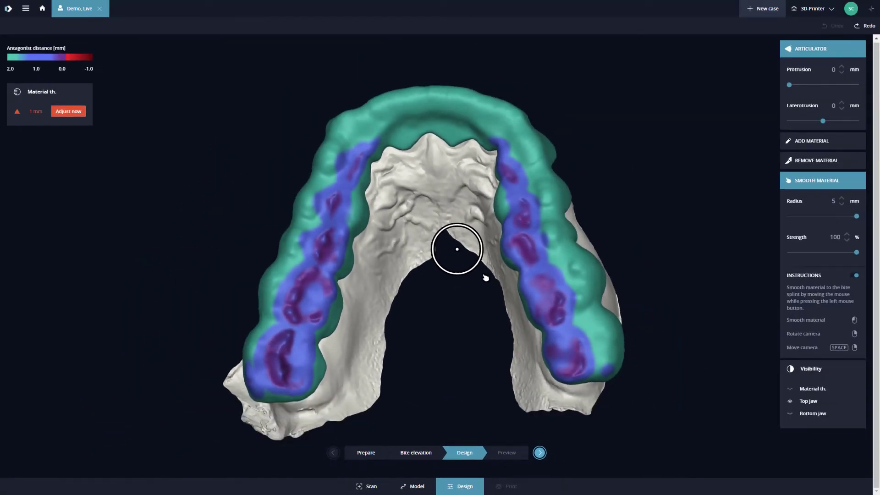
pyautogui.moveTo(428, 205); pyautogui.dragTo(445, 219, button='right')
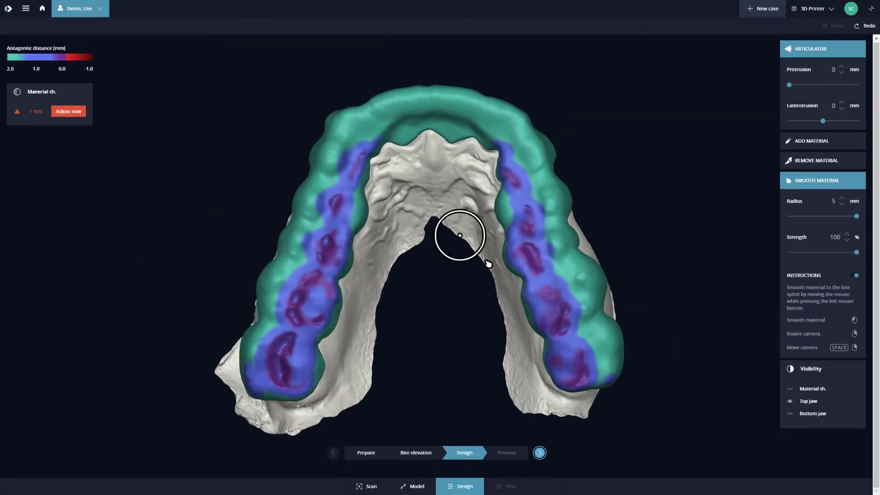